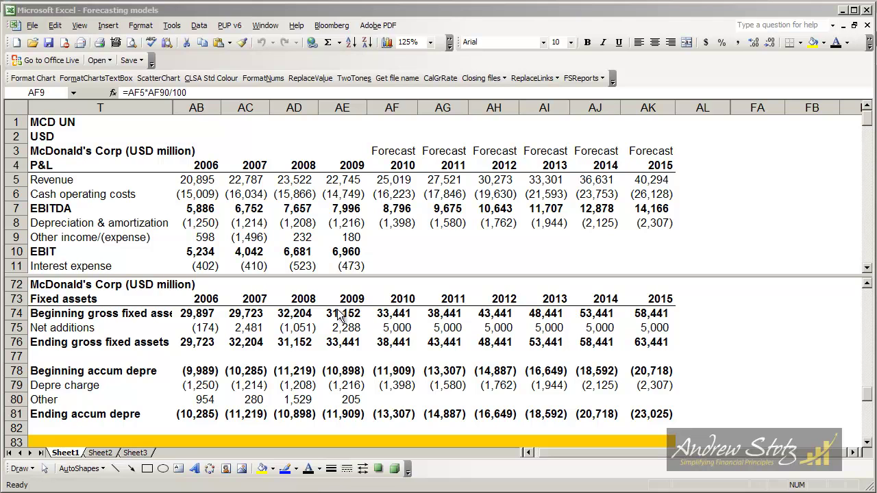
# Step: Review the historical Other income figures and the 2006–2008 Other income/revenue ratio formulas
pyautogui.click(387, 239)
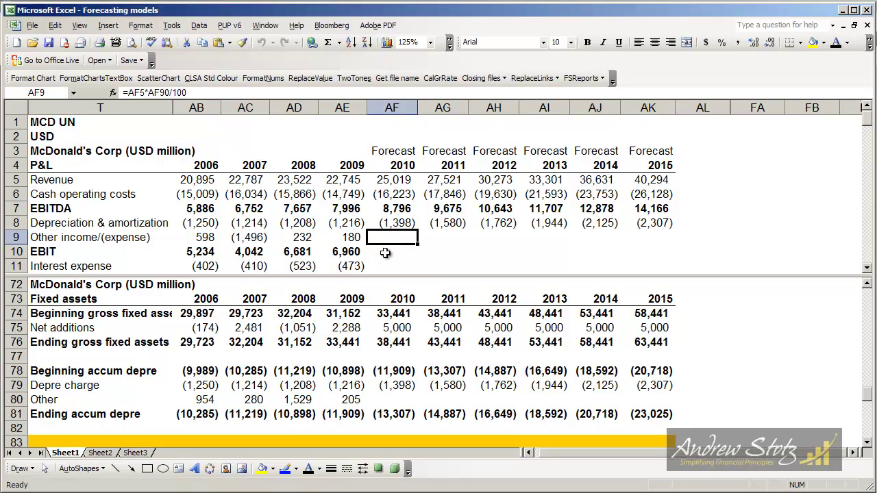
pyautogui.press('Left')
pyautogui.press('Left')
pyautogui.press('Left')
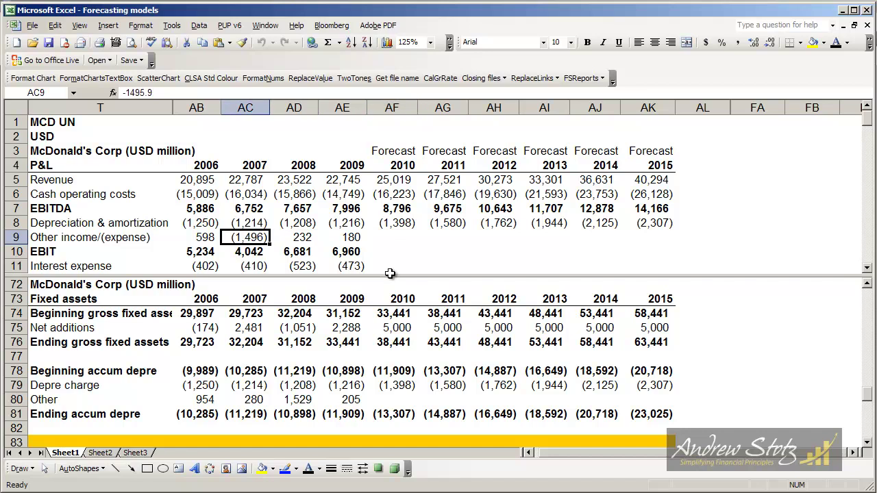
pyautogui.click(310, 357)
pyautogui.press('Down')
pyautogui.press('Down')
pyautogui.press('Down')
pyautogui.press('Down')
pyautogui.press('Down')
pyautogui.press('Down')
pyautogui.press('Down')
pyautogui.press('Down')
pyautogui.press('Down')
pyautogui.press('Down')
pyautogui.press('Down')
pyautogui.press('Down')
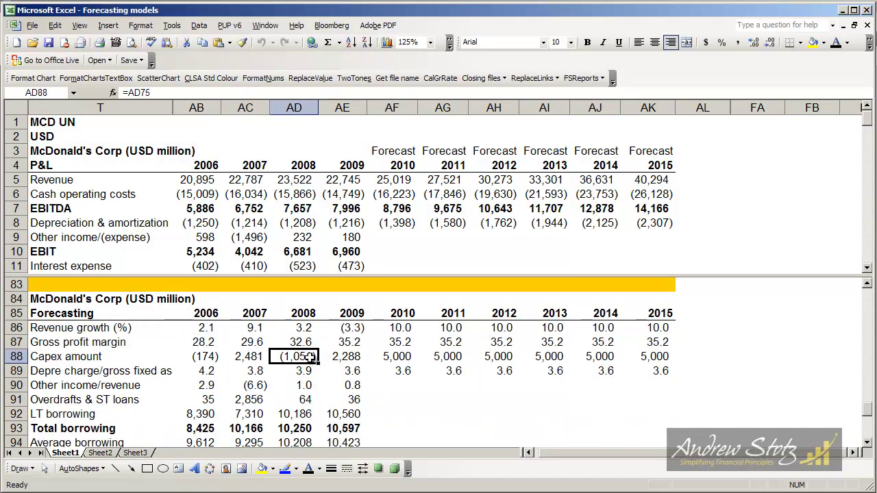
pyautogui.press('Down')
pyautogui.press('F2')
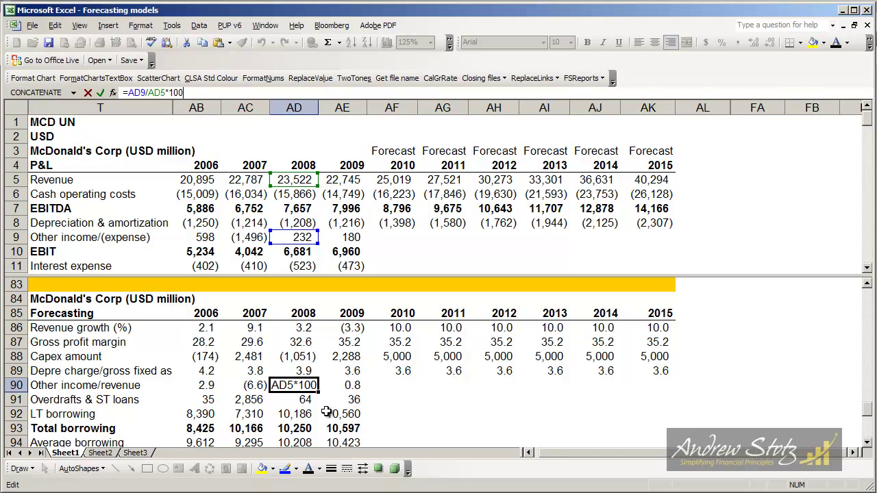
pyautogui.press('Return')
pyautogui.press('Up')
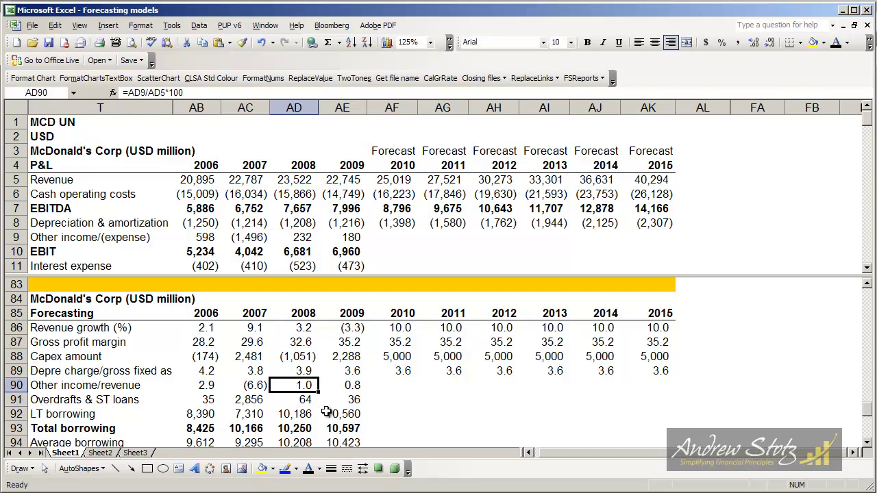
pyautogui.press('Right')
pyautogui.press('Left')
pyautogui.press('Left')
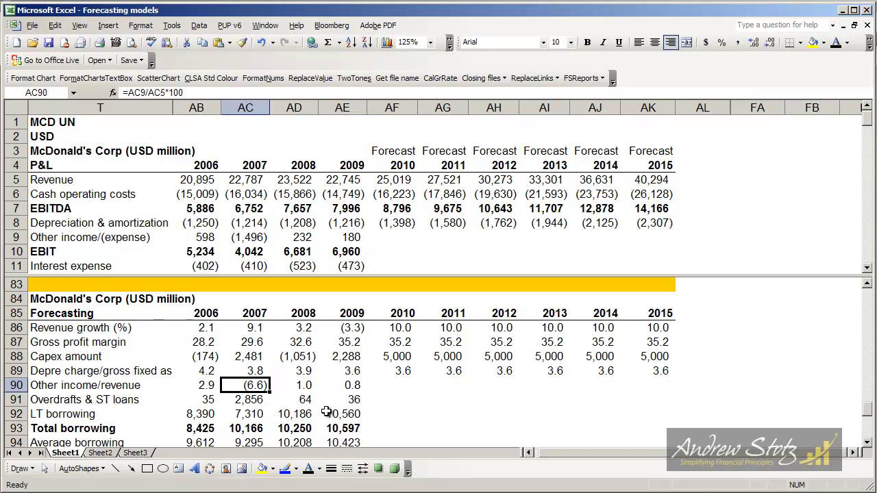
pyautogui.press('Left')
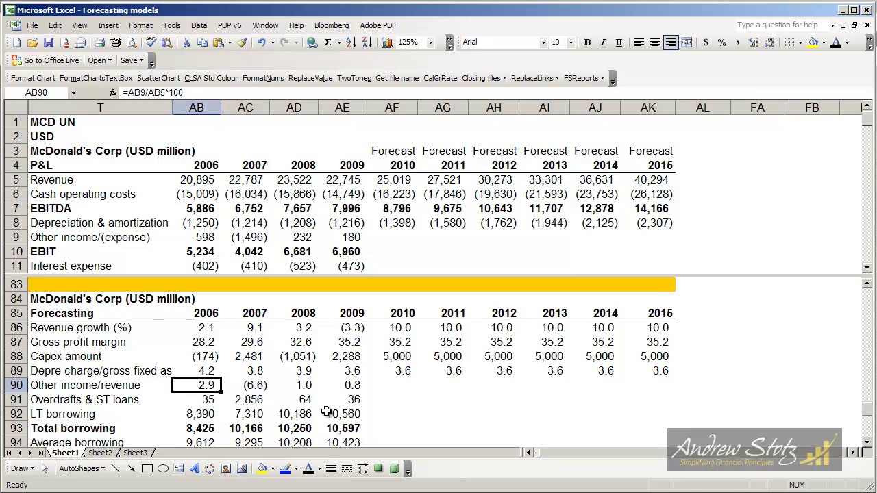
# Step: Copy the 1.0 Other income/revenue ratio from 2010 across 2011–2015
pyautogui.click(383, 386)
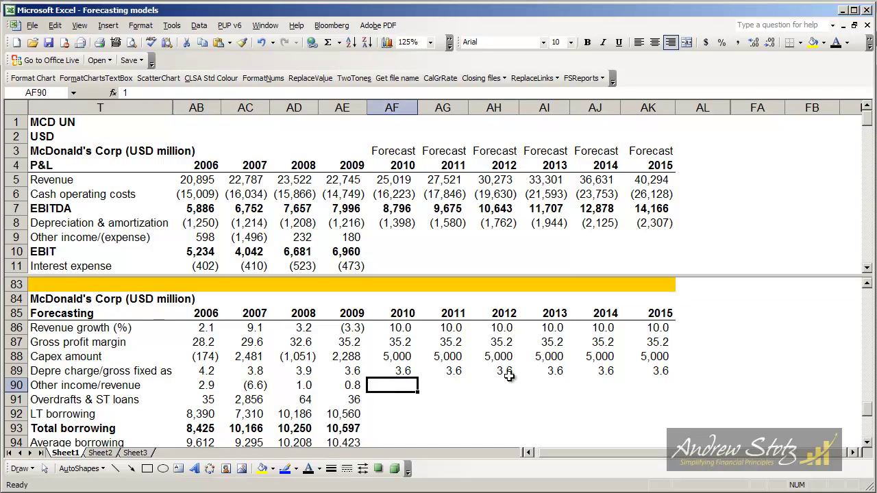
pyautogui.moveTo(417, 392); pyautogui.dragTo(665, 386)
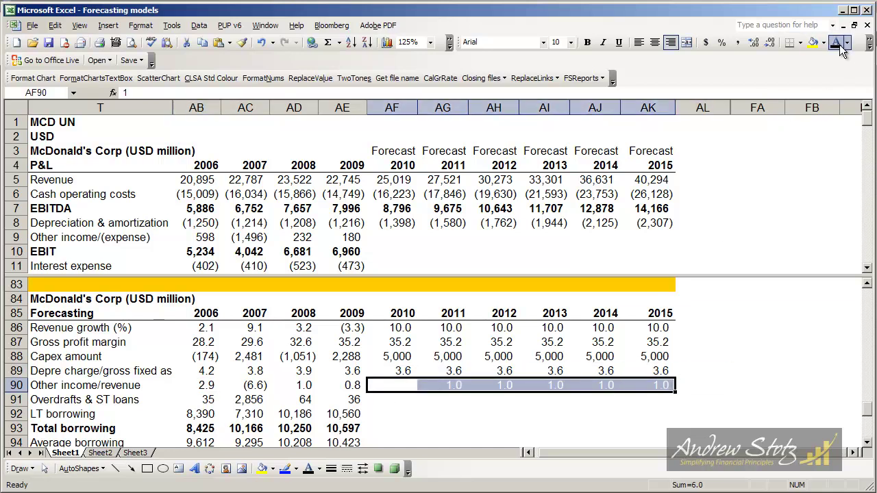
pyautogui.press('Up')
pyautogui.press('Down')
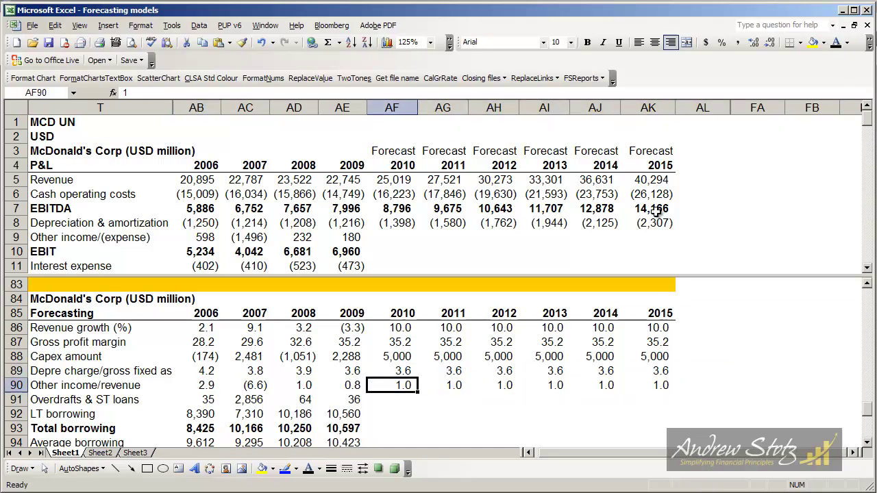
# Step: Select the 2010–2015 Other income cells and edit 2010 Other income to =AF5*AF90/100
pyautogui.moveTo(384, 239); pyautogui.dragTo(644, 237)
pyautogui.press('Up')
pyautogui.press('Down')
pyautogui.press('F2')
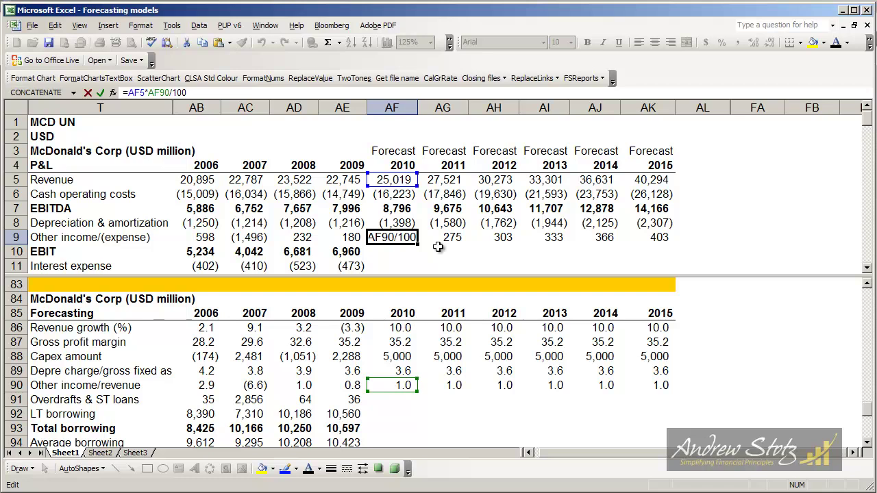
# Step: Confirm 2010 Other income (250) and fill the =SUM(AF7:AF9) EBIT formula through 2015 in black
pyautogui.press('Return')
pyautogui.hotkey('shift', 'Right')
pyautogui.hotkey('shift', 'Right')
pyautogui.hotkey('shift', 'Right')
pyautogui.hotkey('shift', 'Right')
pyautogui.hotkey('shift', 'Right')
pyautogui.hotkey('ctrl', 'r')
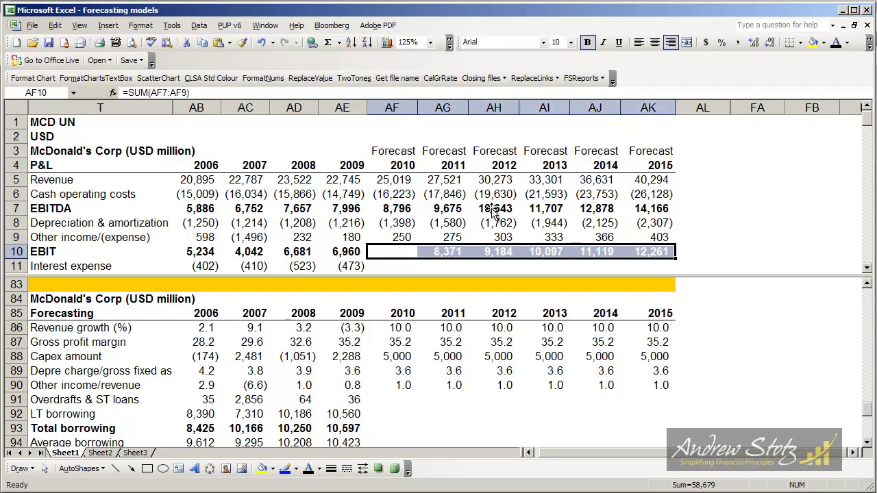
pyautogui.click(835, 43)
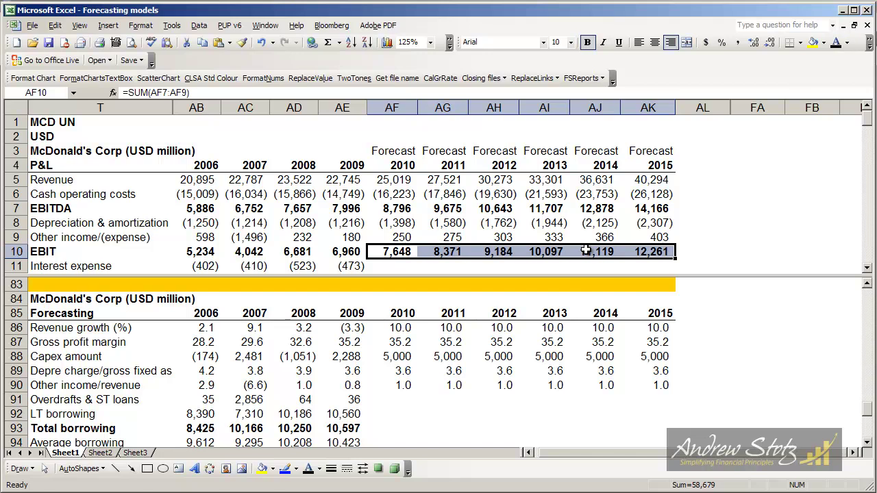
pyautogui.press('Down')
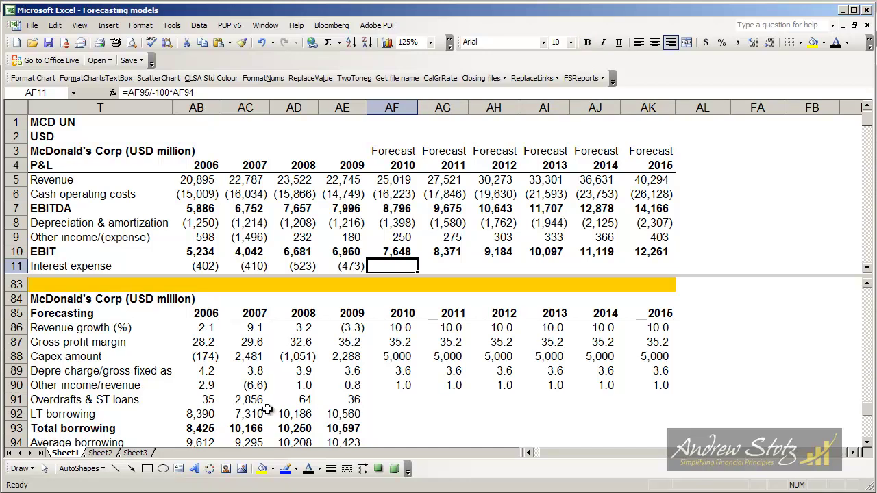
pyautogui.click(186, 401)
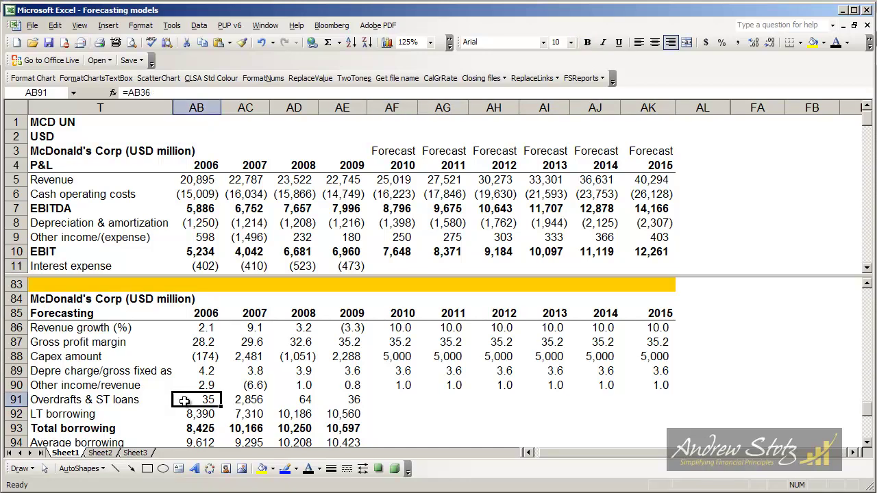
pyautogui.click(209, 252)
pyautogui.scroll(-7, 209, 257)
pyautogui.click(209, 253)
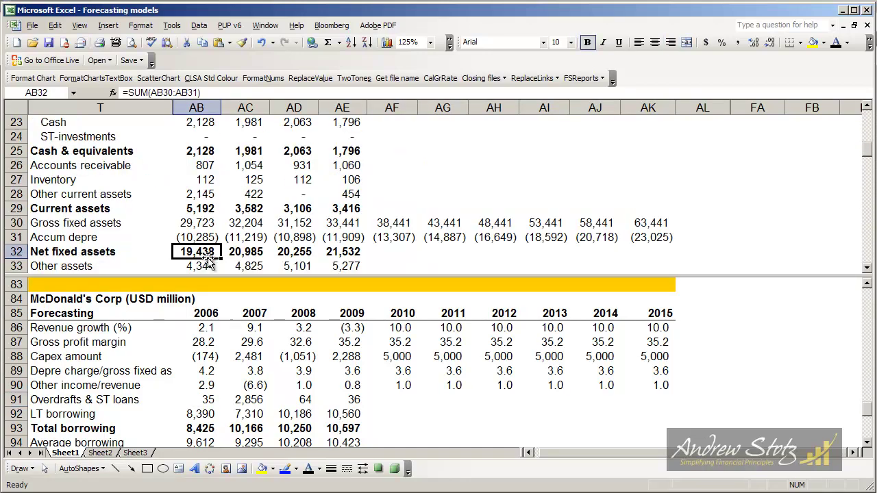
pyautogui.press('Down')
pyautogui.press('Down')
pyautogui.press('Down')
pyautogui.press('Down')
pyautogui.press('Down')
pyautogui.press('Down')
pyautogui.press('Down')
pyautogui.press('Down')
pyautogui.press('Down')
pyautogui.press('Down')
pyautogui.press('Down')
pyautogui.press('Down')
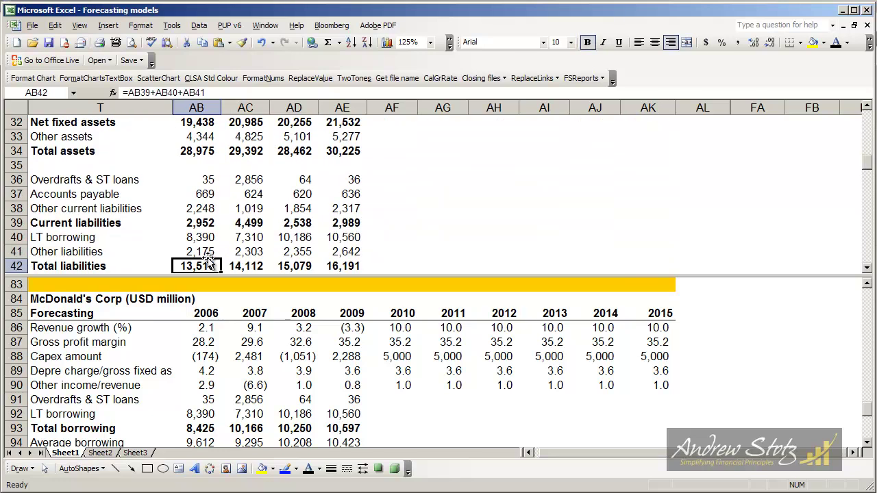
pyautogui.press('Down')
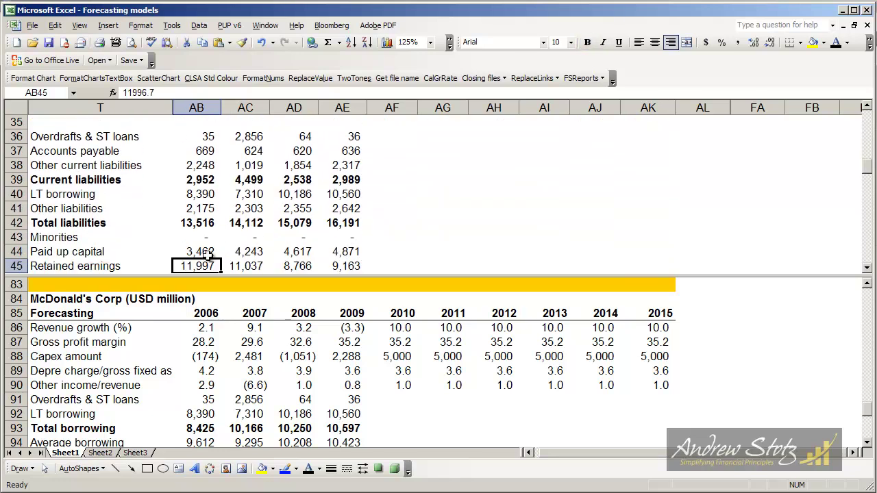
pyautogui.click(200, 137)
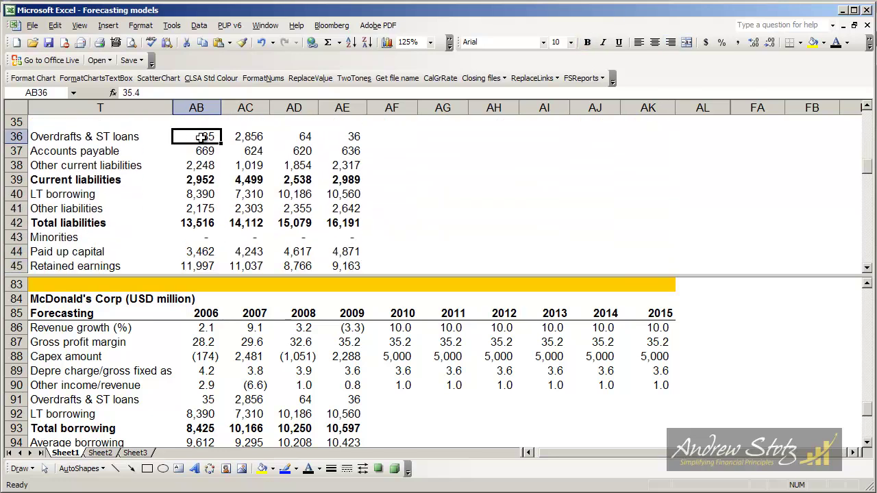
pyautogui.click(16, 137)
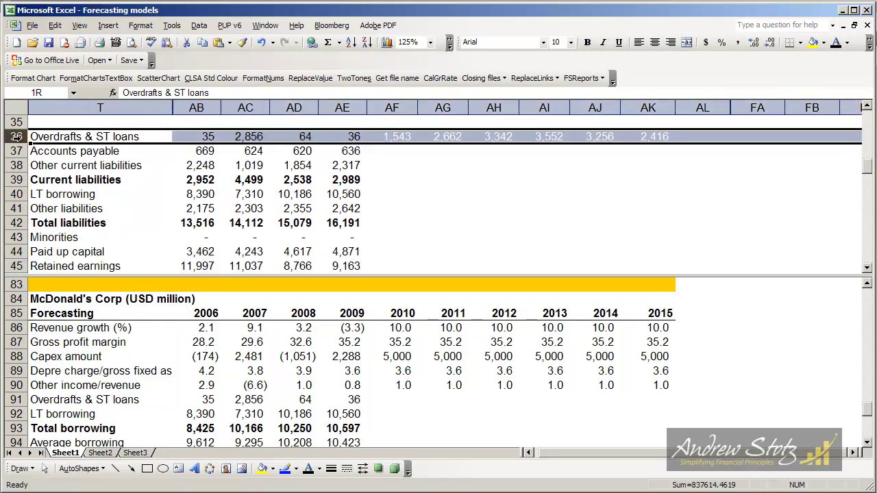
pyautogui.click(181, 134)
pyautogui.click(199, 192)
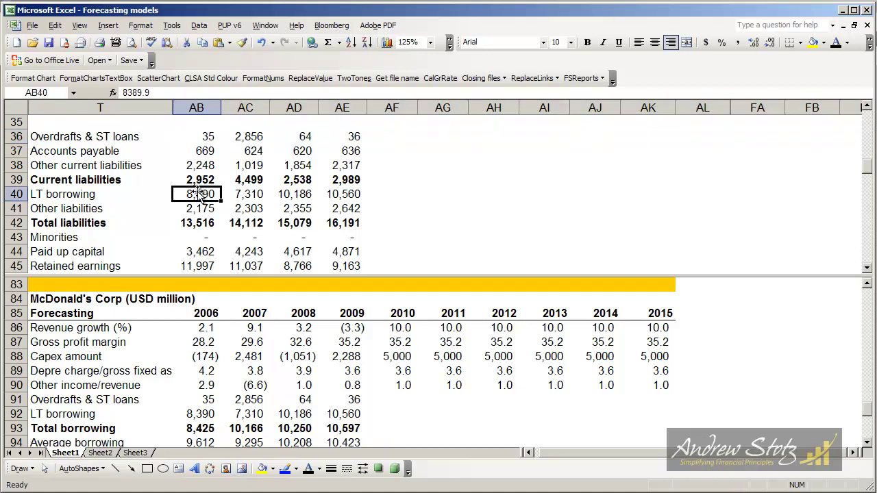
pyautogui.click(196, 403)
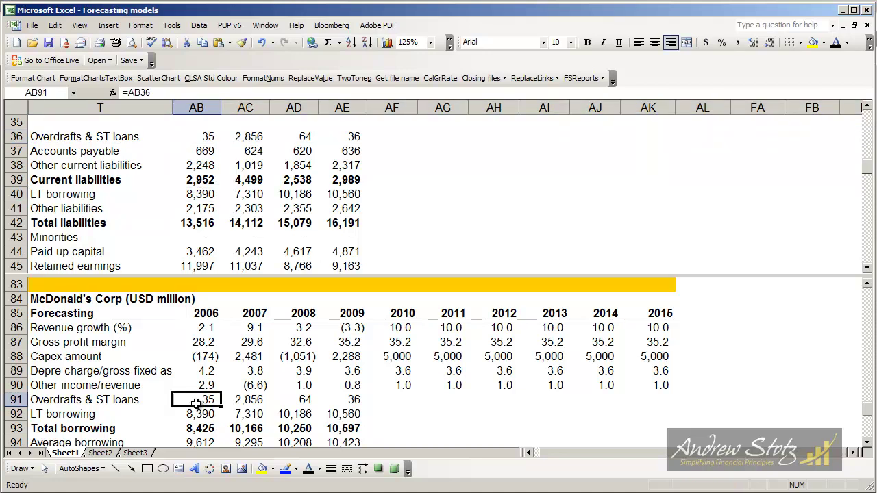
pyautogui.press('Down')
pyautogui.press('Down')
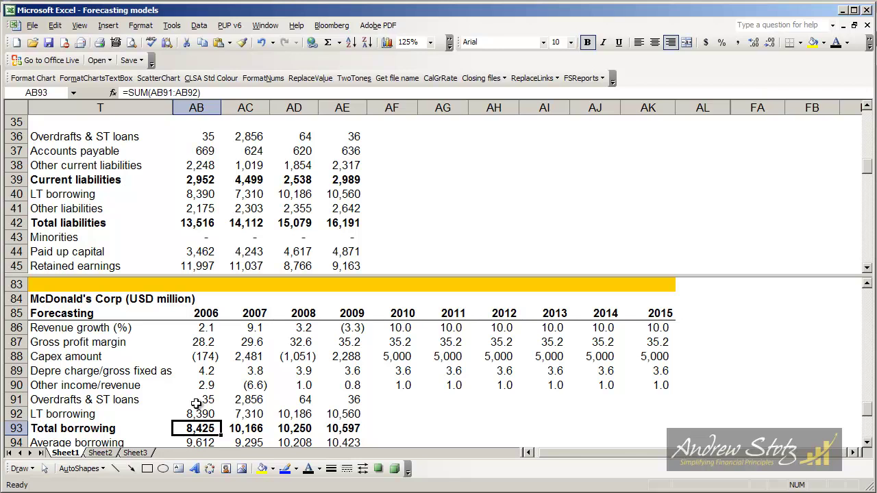
# Step: Set 2007 average borrowing to =AVERAGE(AB93:AC93), giving 9,295, verify it, then scroll up to the P&L
pyautogui.press('Down')
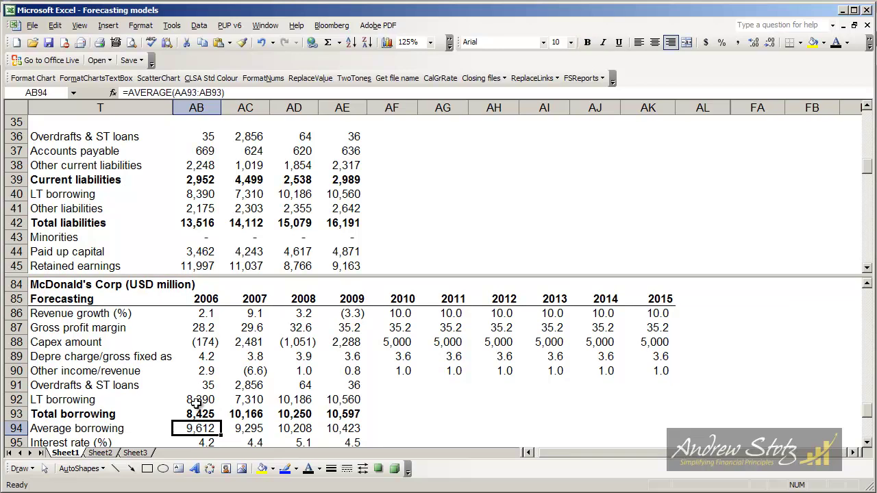
pyautogui.press('Right')
pyautogui.press('F2')
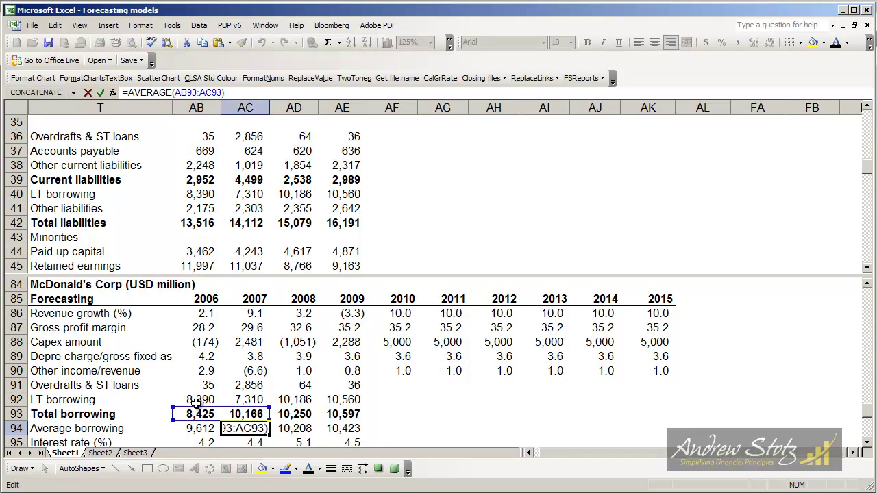
pyautogui.click(17, 429)
pyautogui.click(230, 430)
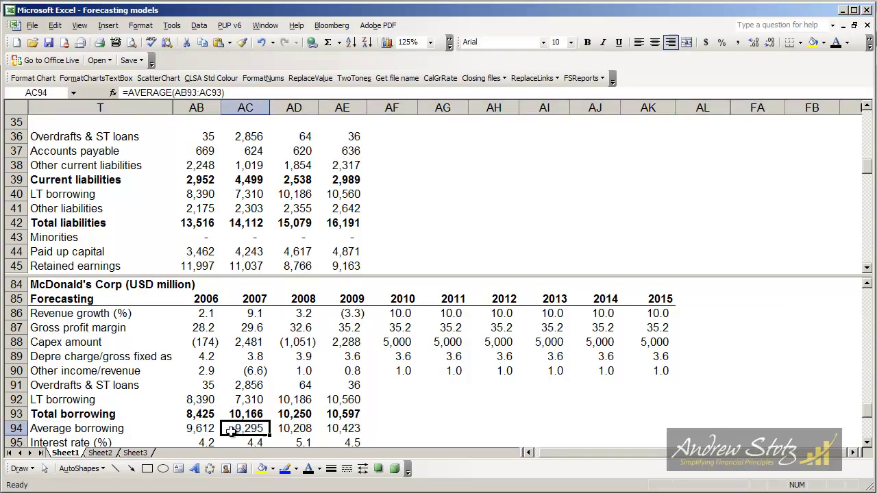
pyautogui.press('F2')
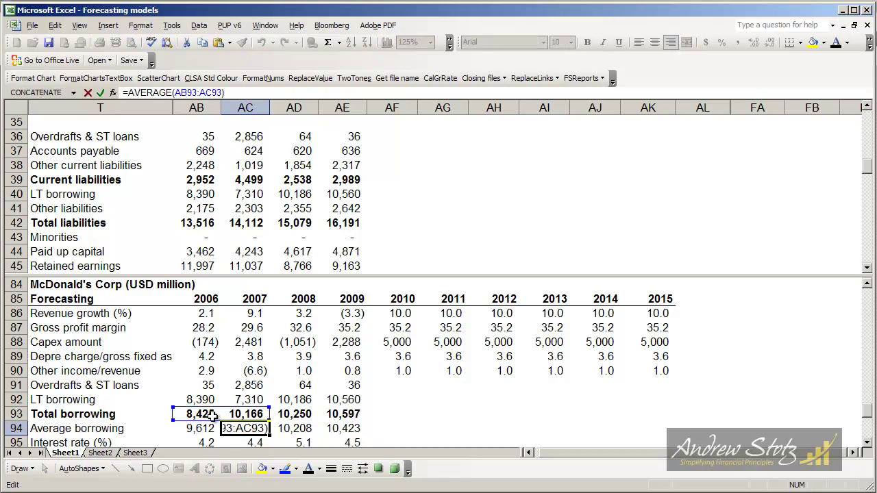
pyautogui.press('Return')
pyautogui.press('Up')
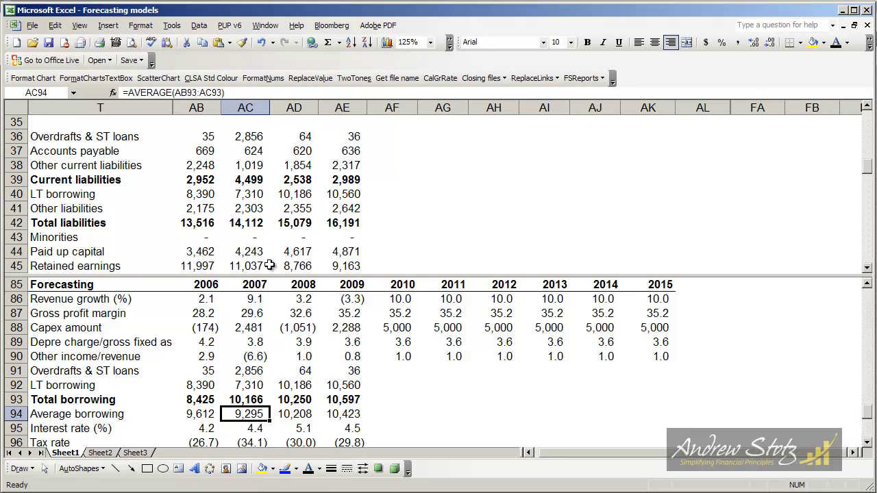
pyautogui.click(251, 254)
pyautogui.press('pageup')
pyautogui.press('pageup')
pyautogui.press('pageup')
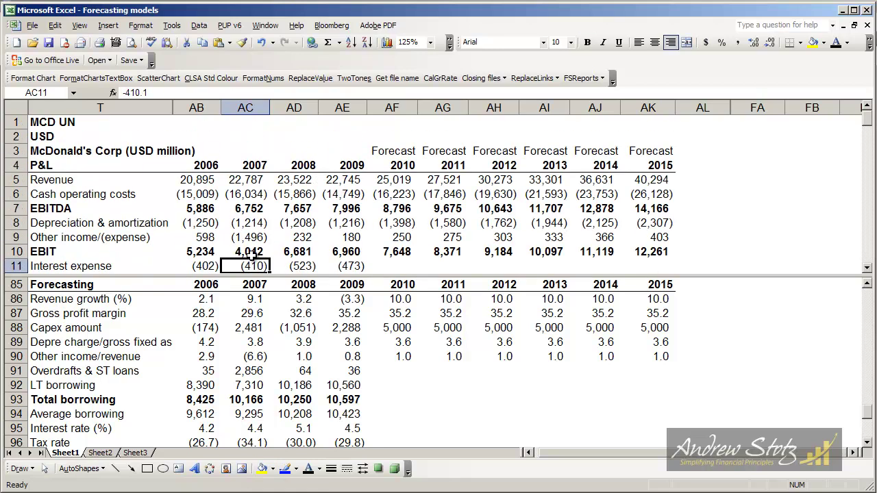
# Step: Confirm the 2007 interest rate as =AC11/AC94*-100 (4.4) and check the 2008 and 2009 rates
pyautogui.click(249, 427)
pyautogui.press('F2')
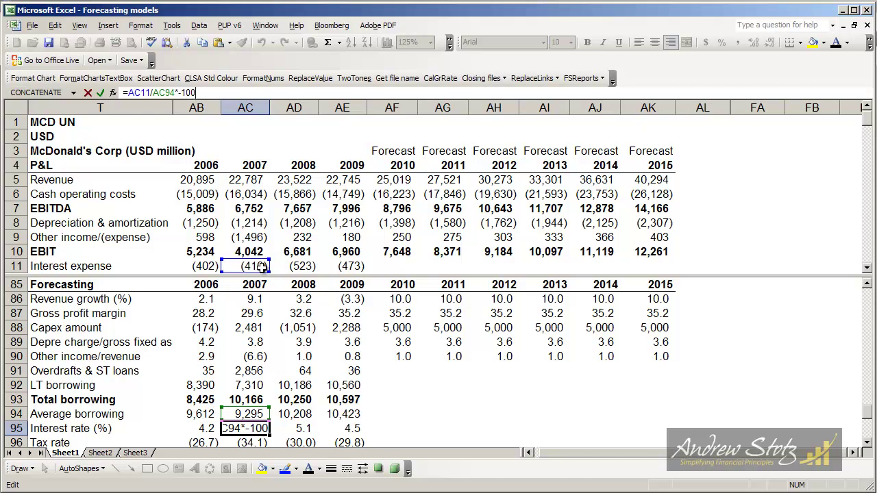
pyautogui.click(265, 389)
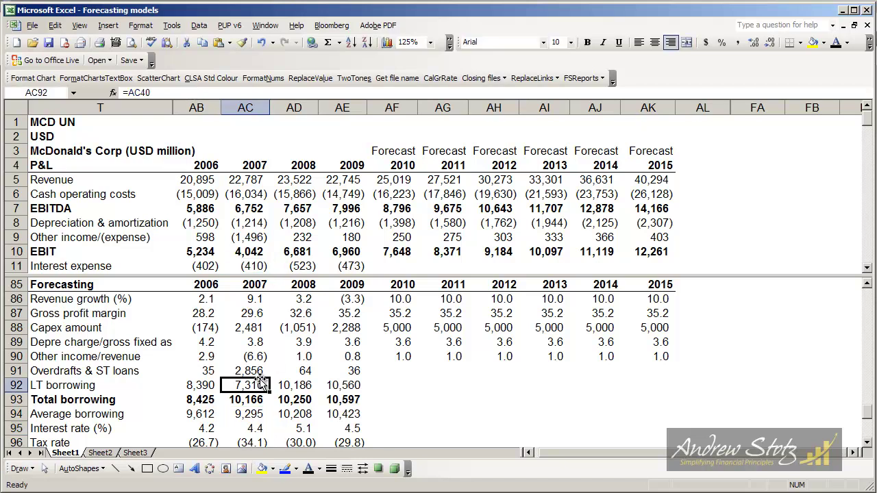
pyautogui.click(250, 429)
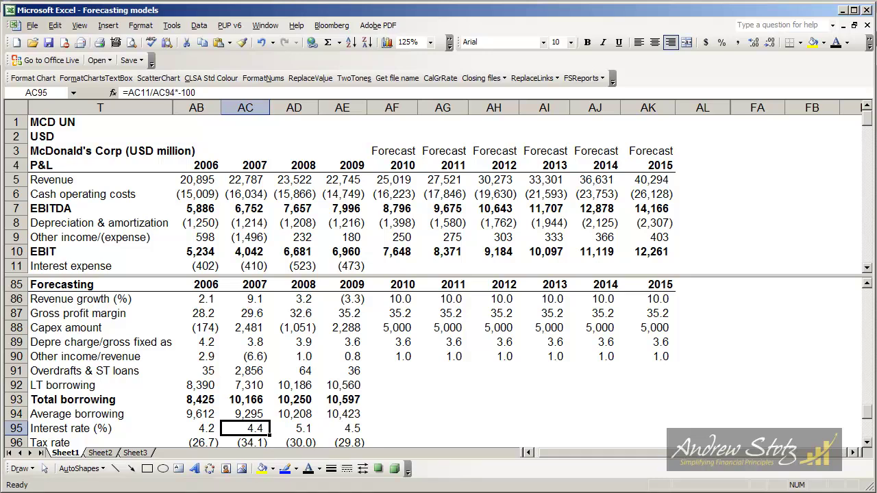
pyautogui.click(303, 428)
pyautogui.click(342, 429)
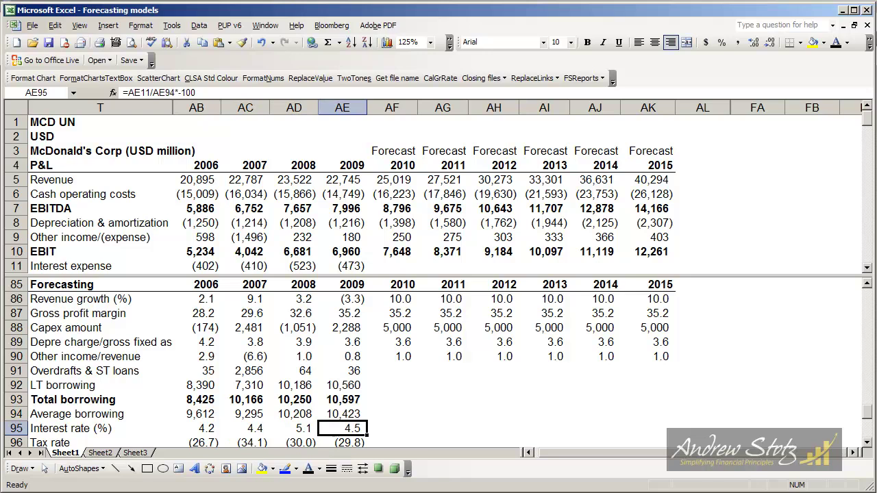
# Step: Give the 2010–2015 interest rates of 4.5 the Automatic dark font colour
pyautogui.moveTo(391, 429); pyautogui.dragTo(657, 428)
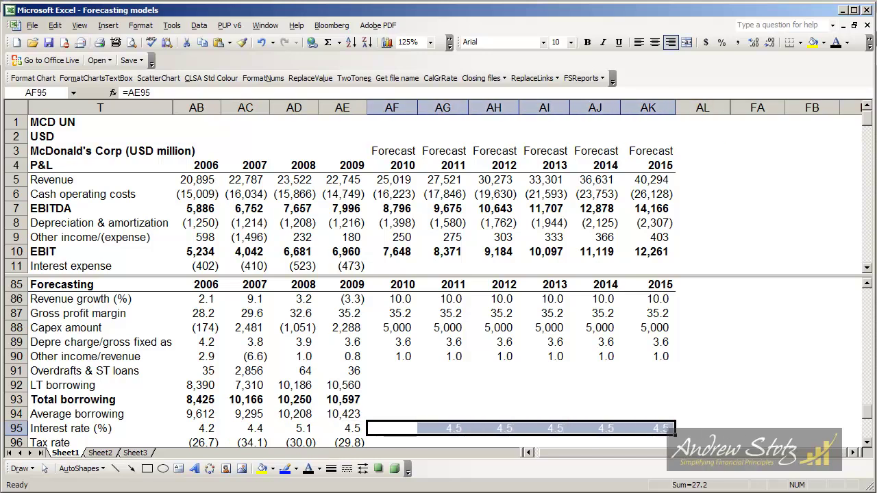
pyautogui.click(838, 42)
pyautogui.click(349, 429)
pyautogui.press('Right')
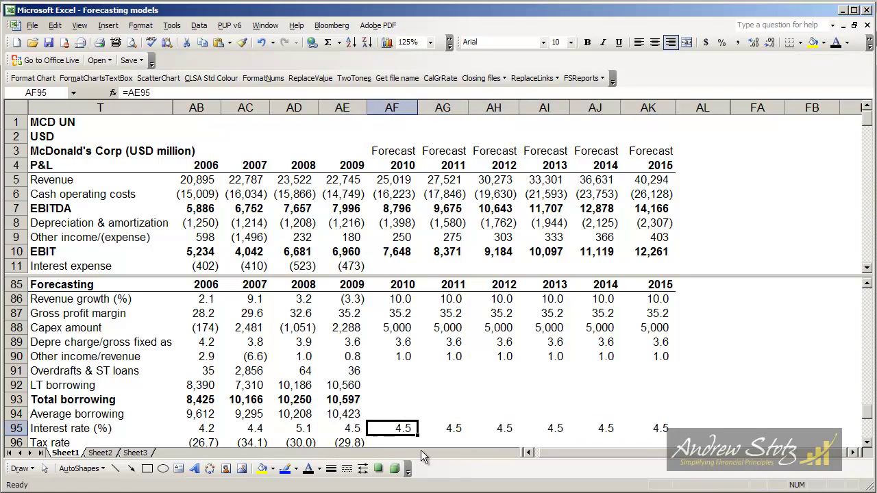
pyautogui.press('Up')
pyautogui.press('Up')
pyautogui.press('Up')
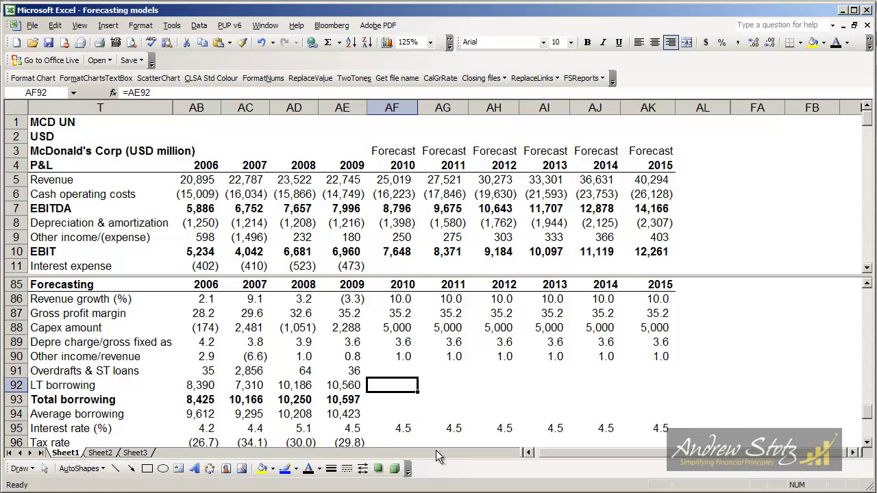
# Step: Fill LT borrowing (10,560) and total borrowing (10,597) across 2010–2015
pyautogui.hotkey('shift', 'Right')
pyautogui.hotkey('shift', 'Right')
pyautogui.hotkey('shift', 'Right')
pyautogui.hotkey('shift', 'Right')
pyautogui.hotkey('shift', 'Right')
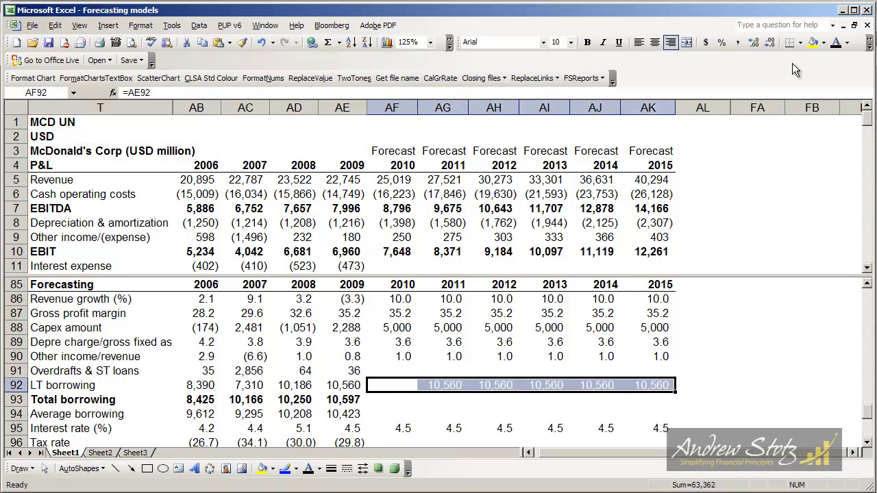
pyautogui.hotkey('ctrl', 'r')
pyautogui.press('Down')
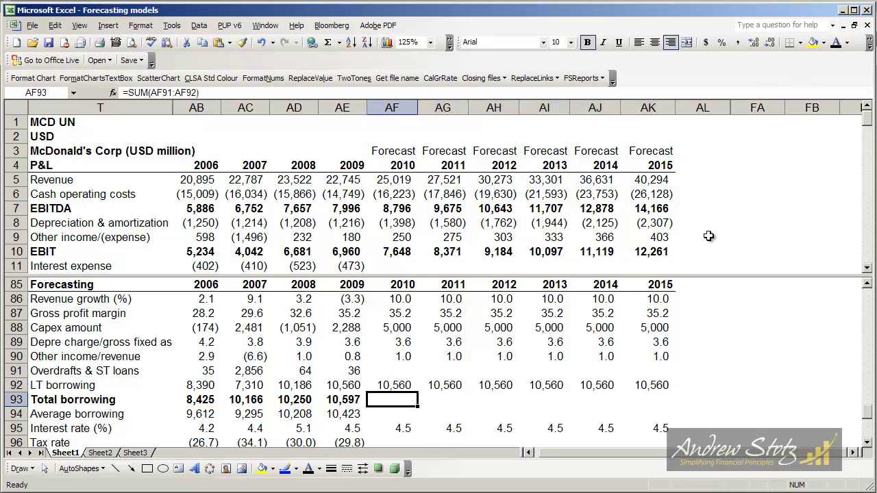
pyautogui.hotkey('shift', 'Right')
pyautogui.hotkey('shift', 'Right')
pyautogui.hotkey('shift', 'Right')
pyautogui.hotkey('shift', 'Right')
pyautogui.hotkey('shift', 'Right')
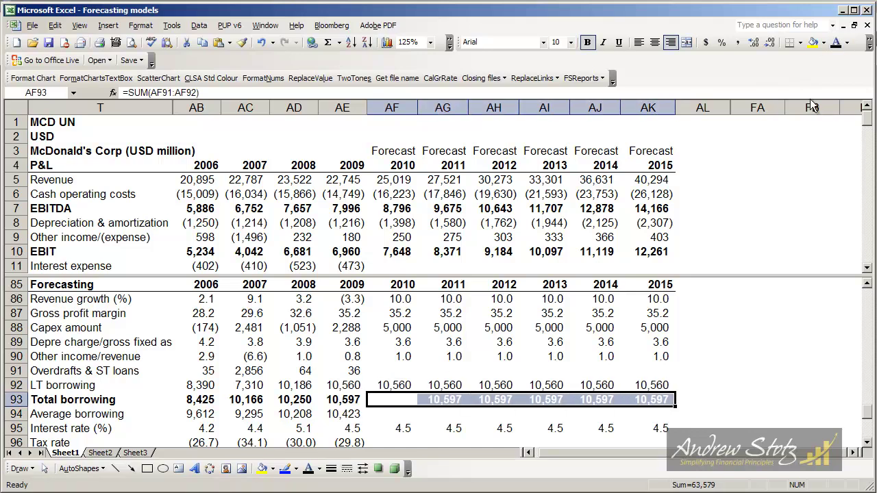
pyautogui.hotkey('ctrl', 'r')
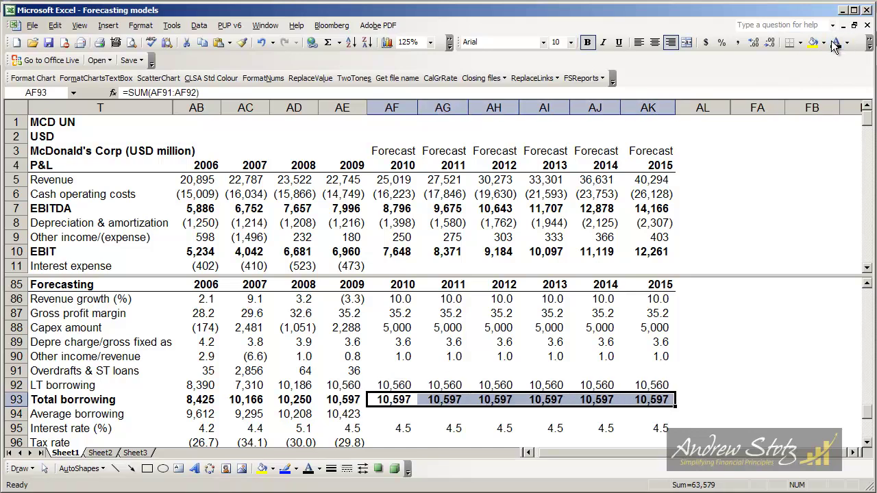
pyautogui.press('Up')
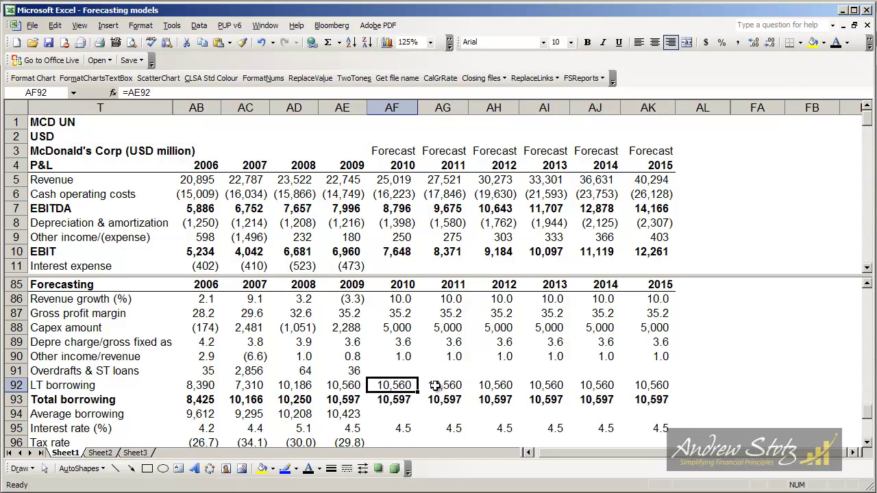
# Step: Fill 2010 average borrowing across 2011–2015 in dark text and verify the 2010 interest rate
pyautogui.click(382, 267)
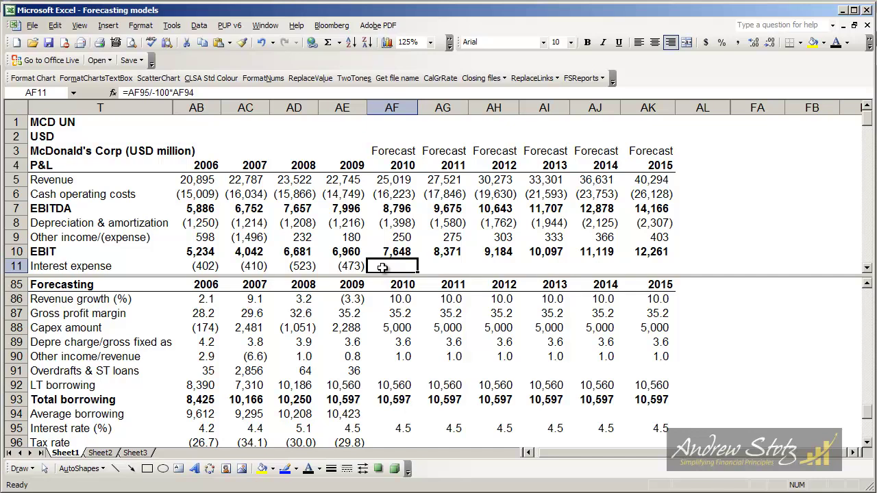
pyautogui.press('F2')
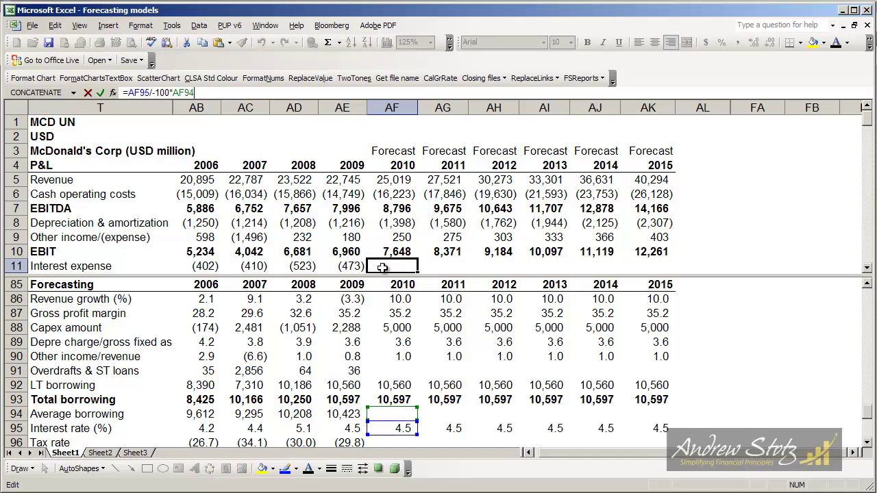
pyautogui.press('Escape')
pyautogui.click(395, 413)
pyautogui.hotkey('shift', 'Right')
pyautogui.hotkey('shift', 'Right')
pyautogui.hotkey('shift', 'Right')
pyautogui.hotkey('shift', 'Right')
pyautogui.hotkey('shift', 'Right')
pyautogui.hotkey('ctrl', 'r')
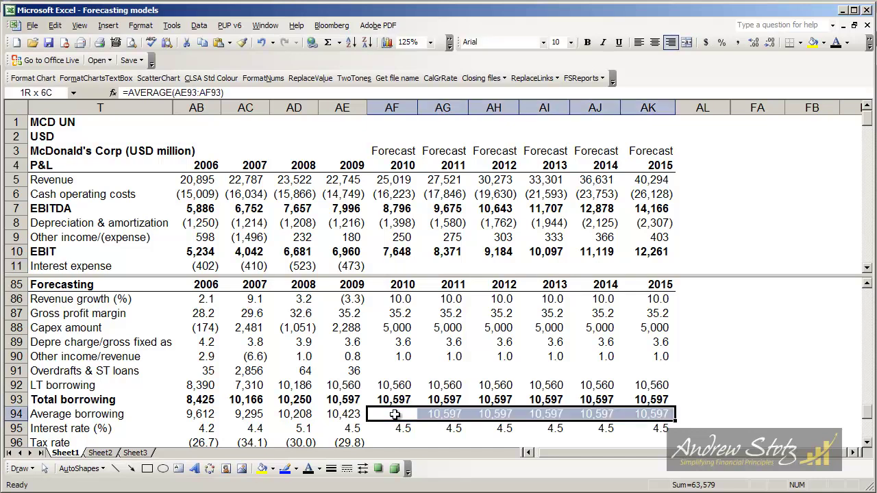
pyautogui.click(835, 43)
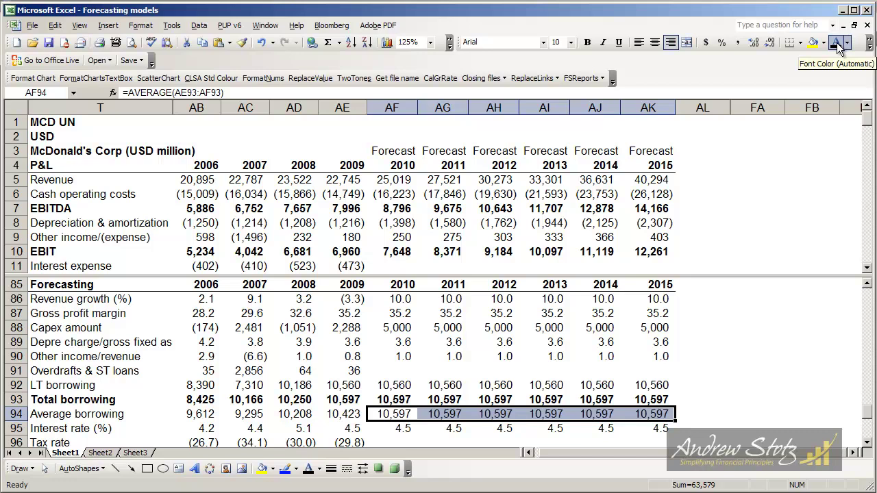
pyautogui.press('Down')
pyautogui.press('F2')
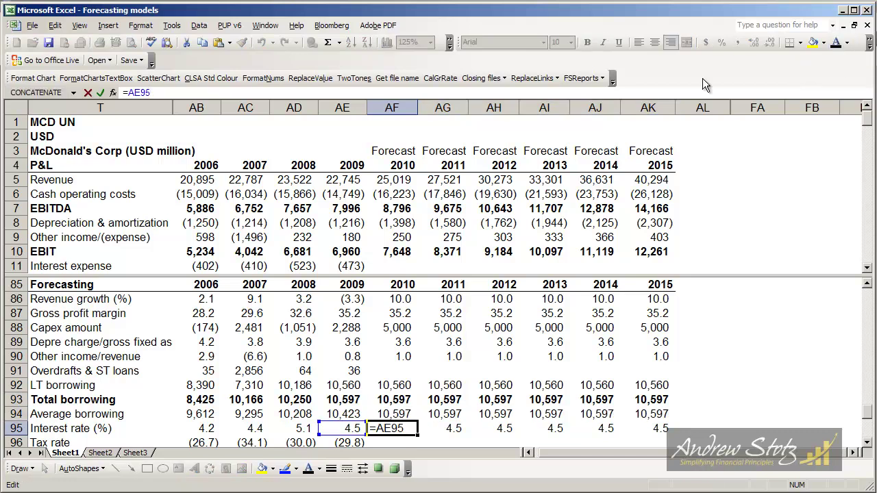
pyautogui.press('Return')
# Step: Enter the 2010 interest expense formula and fill it through 2015, showing (481) in black
pyautogui.click(401, 240)
pyautogui.click(394, 264)
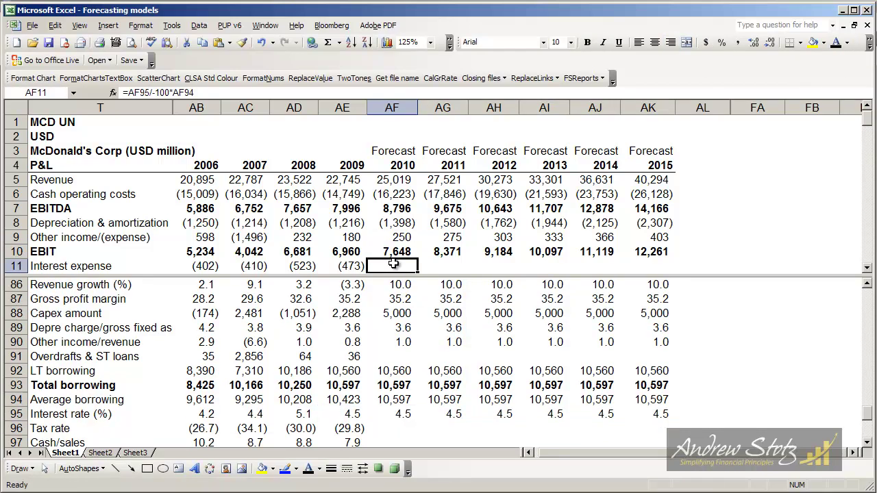
pyautogui.press('F2')
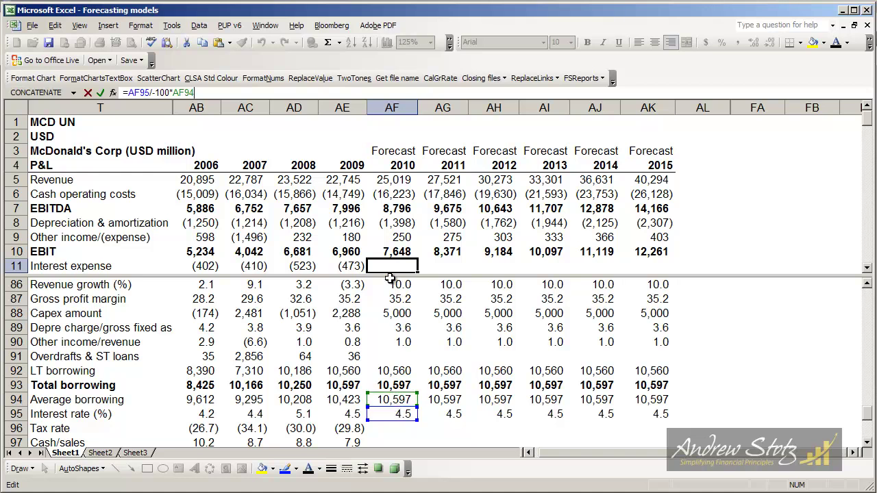
pyautogui.hotkey('ctrl', 'Return')
pyautogui.hotkey('shift', 'Right')
pyautogui.hotkey('shift', 'Right')
pyautogui.hotkey('shift', 'Right')
pyautogui.hotkey('shift', 'Right')
pyautogui.hotkey('shift', 'Right')
pyautogui.hotkey('ctrl', 'r')
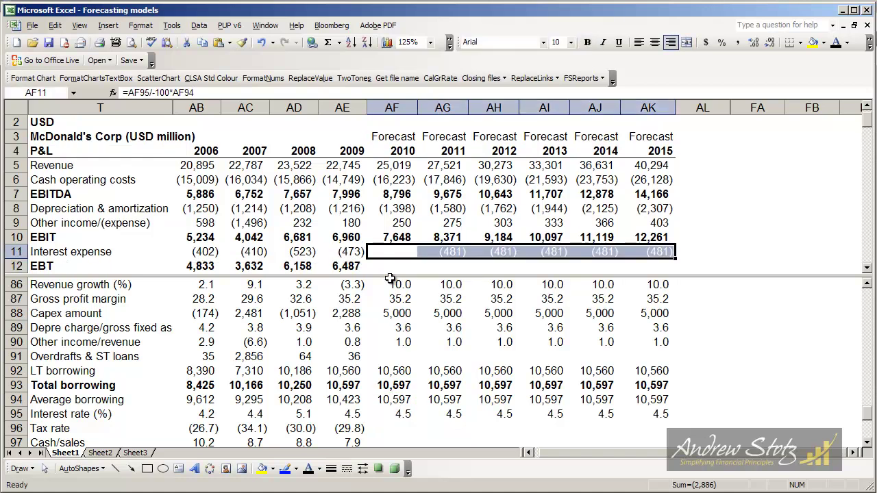
pyautogui.click(847, 42)
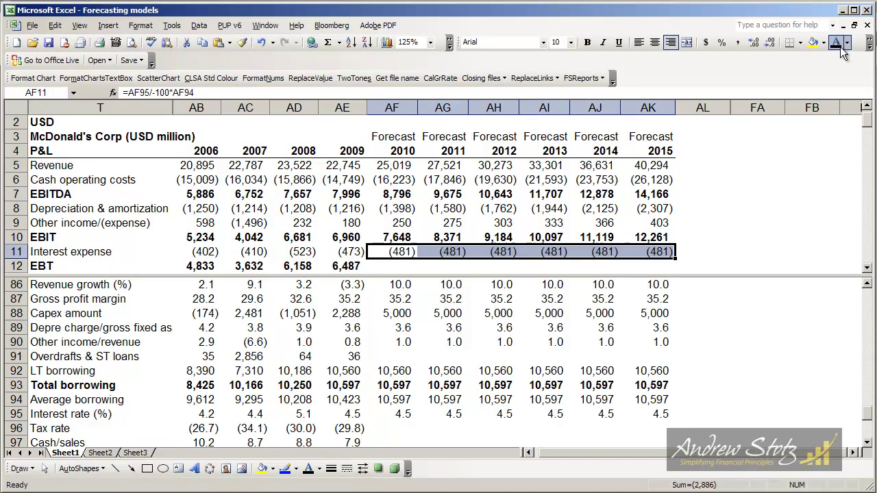
pyautogui.click(356, 254)
pyautogui.press('Right')
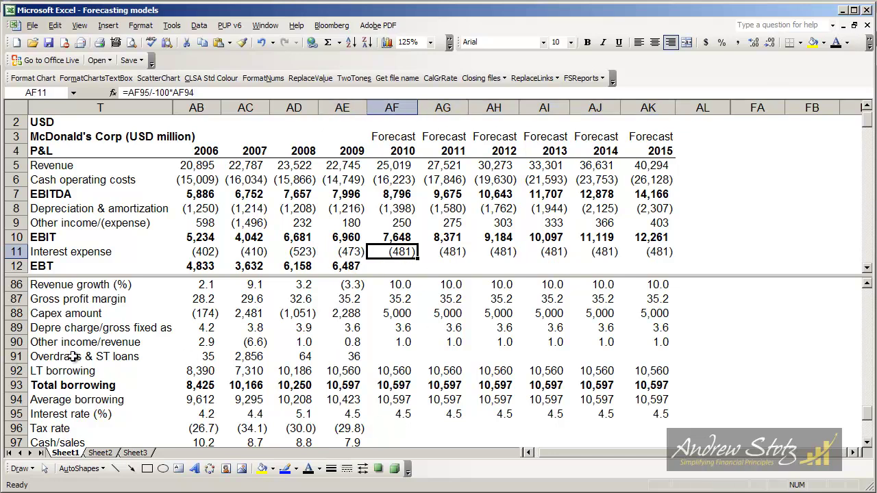
# Step: Fill the =SUM(AF10:AF11) EBT formula across 2010–2015, giving 7,167 to 11,780
pyautogui.press('Down')
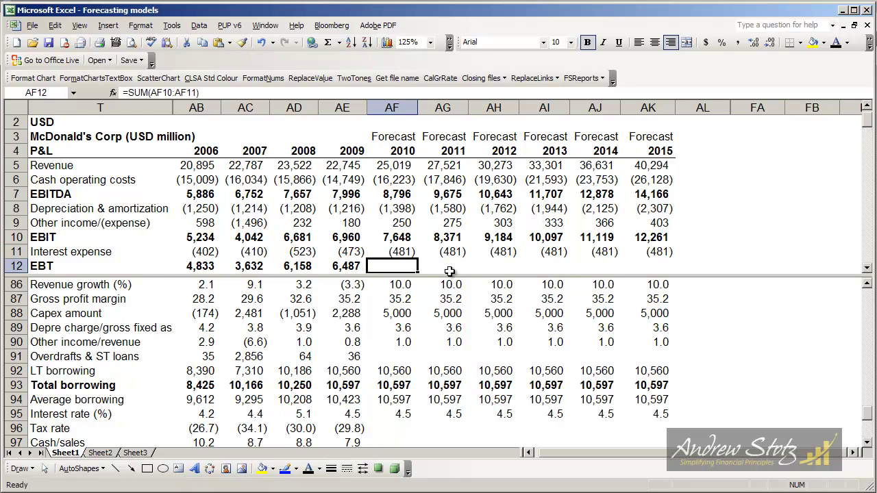
pyautogui.hotkey('shift', 'Right')
pyautogui.hotkey('shift', 'Right')
pyautogui.hotkey('shift', 'Right')
pyautogui.hotkey('shift', 'Right')
pyautogui.hotkey('shift', 'Right')
pyautogui.hotkey('ctrl', 'r')
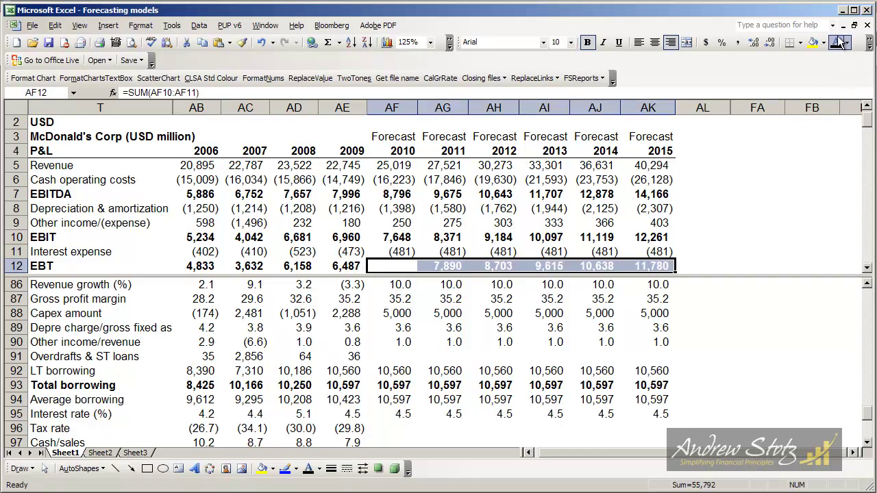
pyautogui.press('Up')
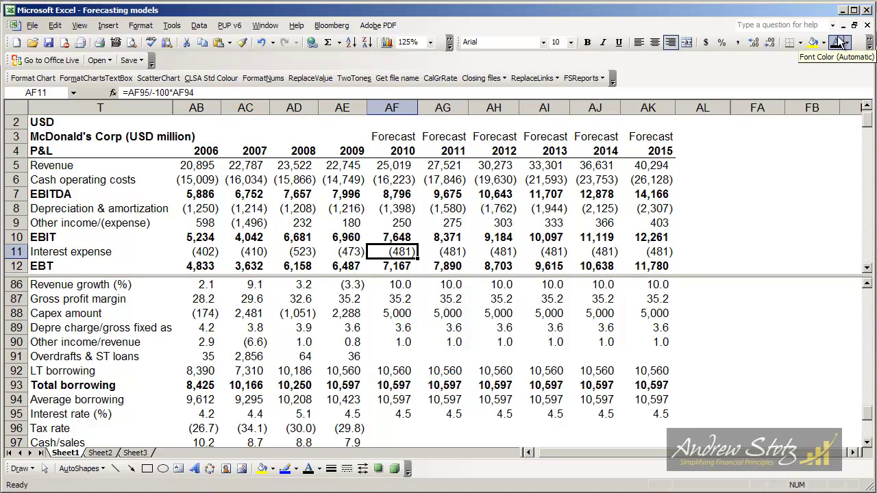
pyautogui.press('Down')
pyautogui.moveTo(341, 427); pyautogui.dragTo(200, 428)
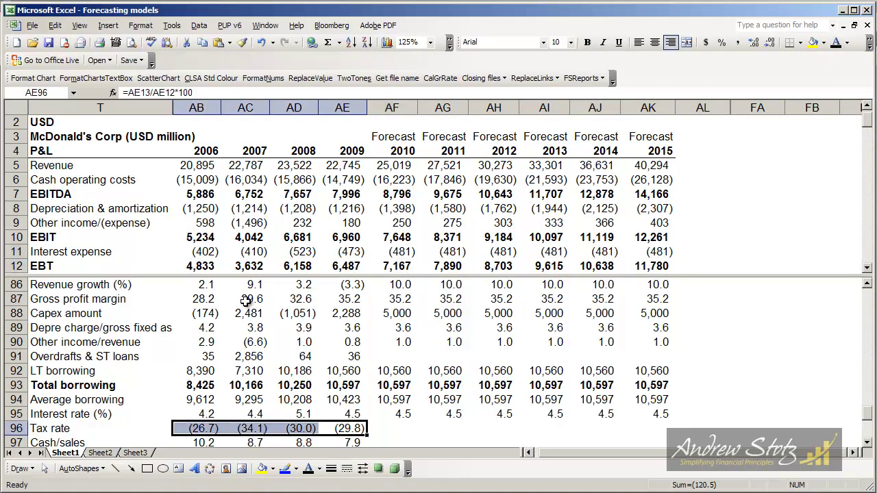
# Step: Inspect the 2007 taxes figure and the 2006–2009 tax rate formulas
pyautogui.click(248, 251)
pyautogui.press('Down')
pyautogui.press('Down')
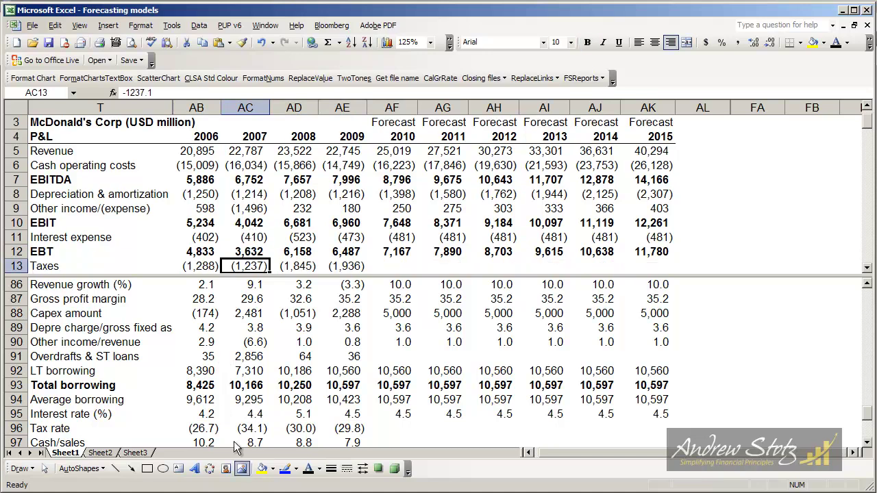
pyautogui.click(204, 429)
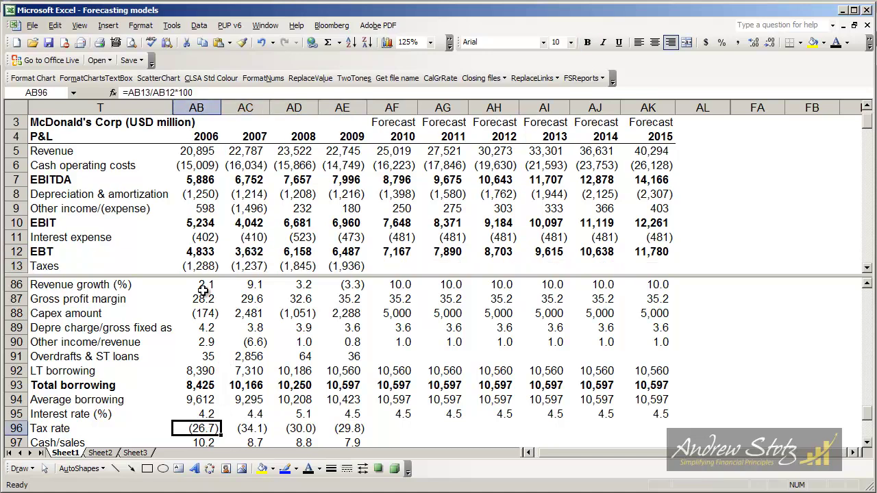
pyautogui.press('F2')
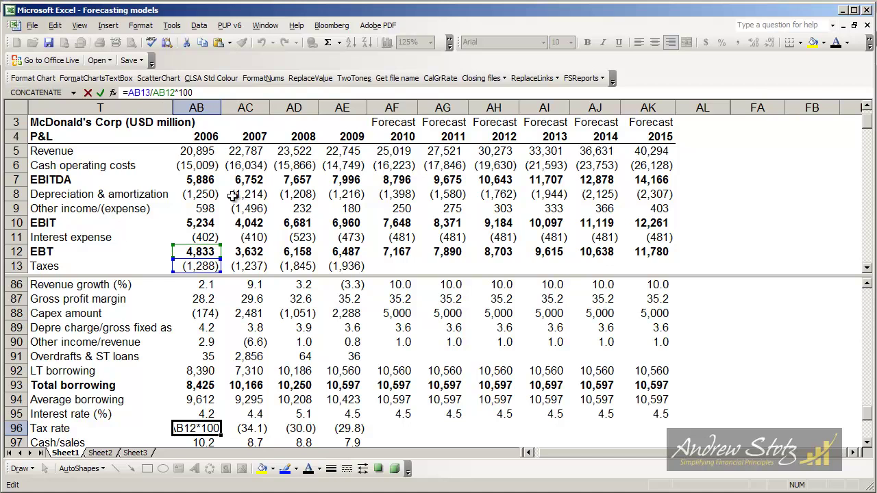
pyautogui.press('Return')
pyautogui.click(288, 428)
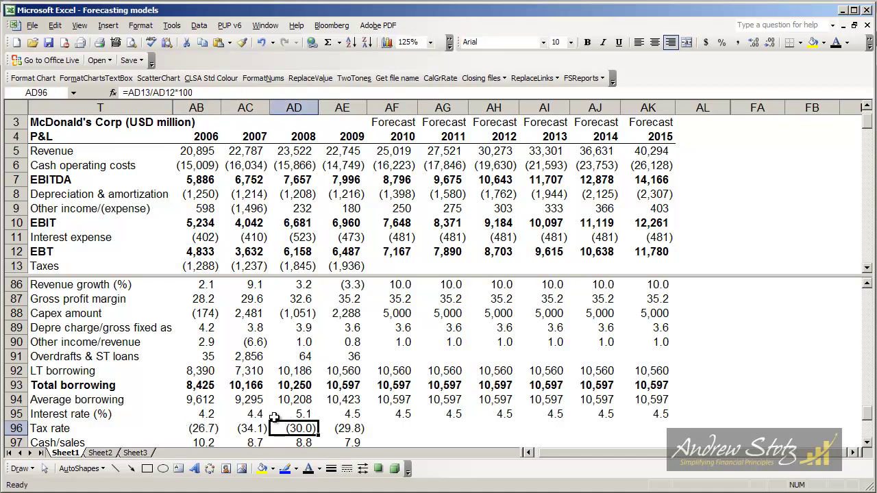
pyautogui.click(216, 433)
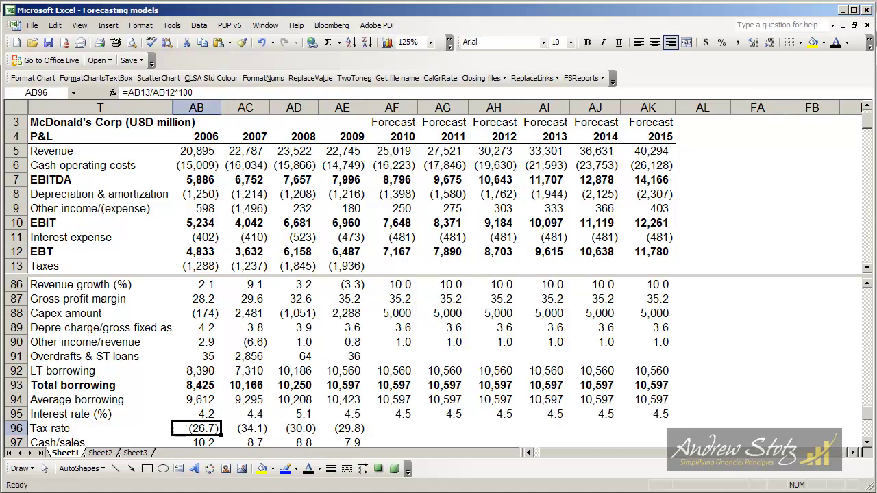
pyautogui.press('Right')
pyautogui.press('Right')
pyautogui.press('Right')
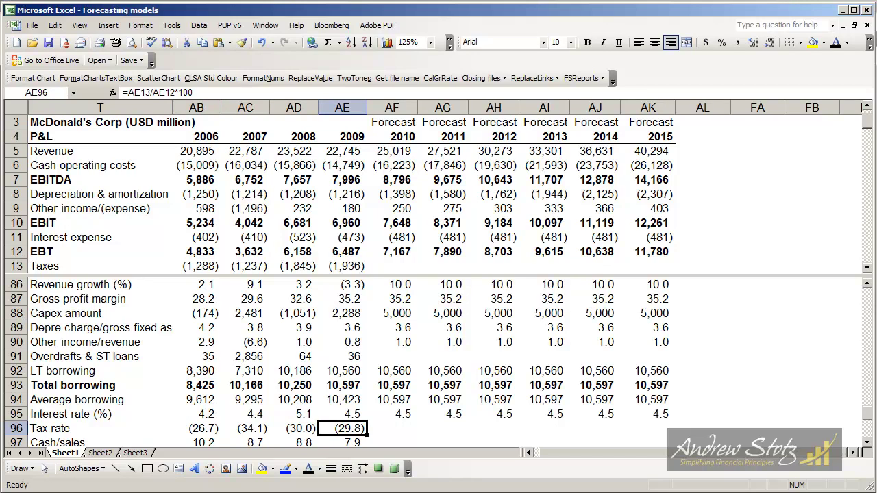
pyautogui.press('Left')
pyautogui.press('Left')
pyautogui.press('Left')
# Step: Change the 2006 tax rate to =AB13/AB12*-100 (26.7) and paste it into 2007–2009
pyautogui.press('F2')
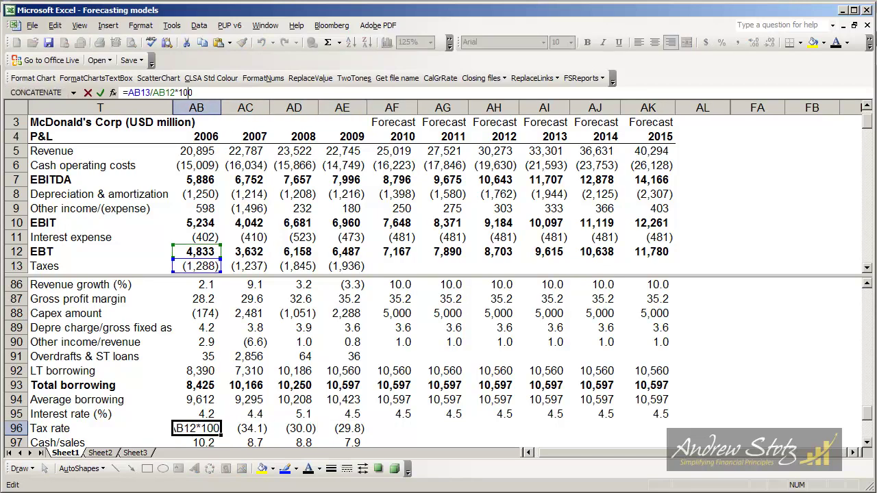
pyautogui.press('Return')
pyautogui.press('Up')
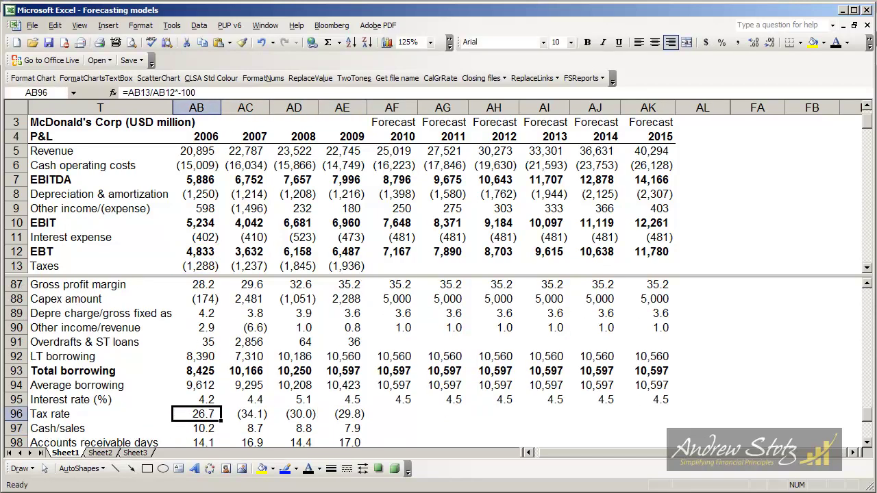
pyautogui.hotkey('ctrl', 'c')
pyautogui.press('Right')
pyautogui.hotkey('shift', 'Right')
pyautogui.hotkey('shift', 'Right')
pyautogui.press('Return')
pyautogui.hotkey('ctrl', 'Right')
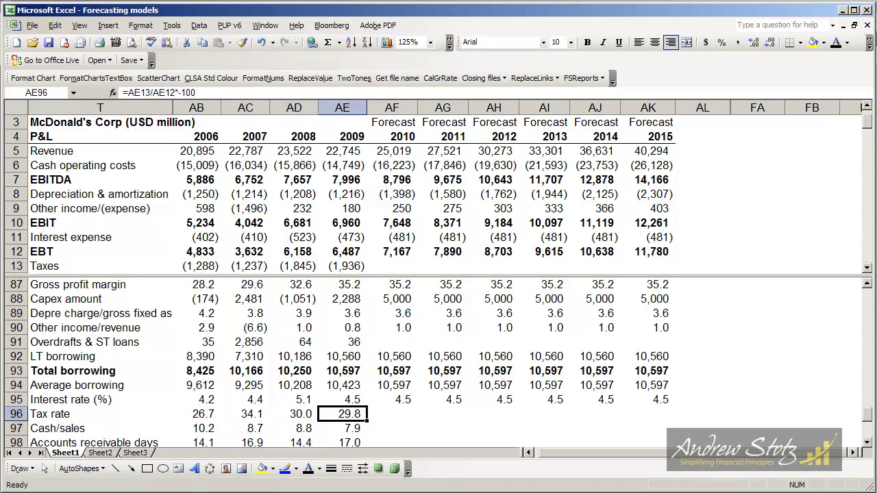
pyautogui.press('Right')
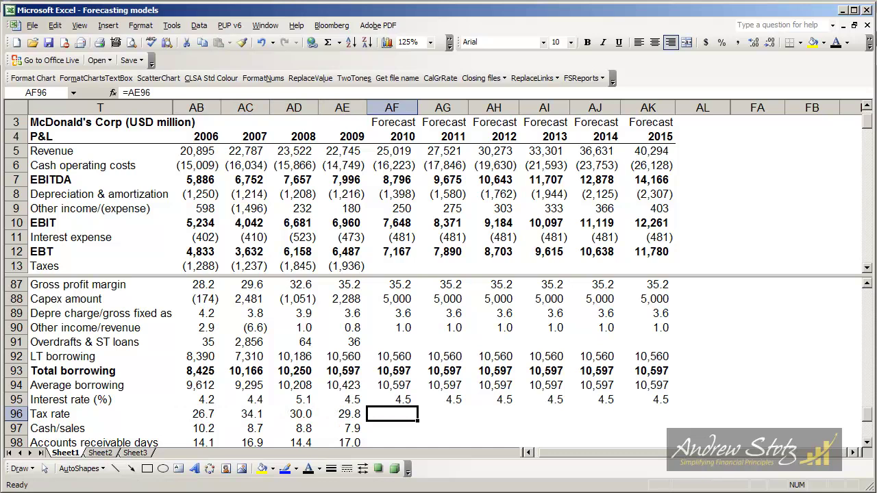
# Step: Fill the 29.8 tax rate through 2015 and set 2010 taxes to =AF12*AF96/-100
pyautogui.hotkey('shift', 'Right')
pyautogui.hotkey('shift', 'Right')
pyautogui.hotkey('shift', 'Right')
pyautogui.hotkey('shift', 'Right')
pyautogui.hotkey('shift', 'Right')
pyautogui.hotkey('ctrl', 'r')
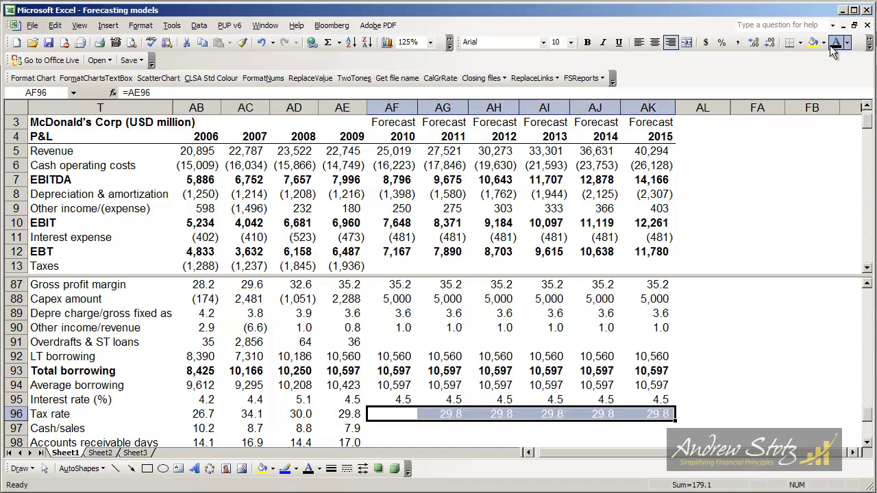
pyautogui.press('Up')
pyautogui.click(404, 261)
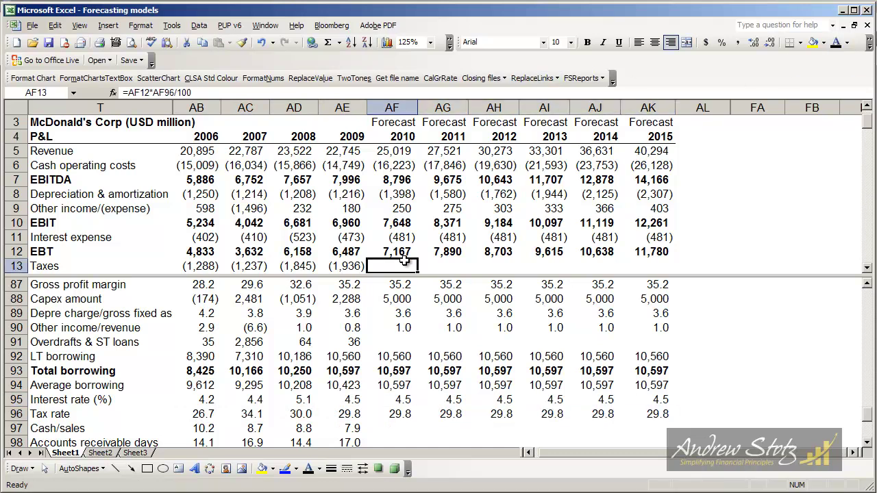
pyautogui.press('F2')
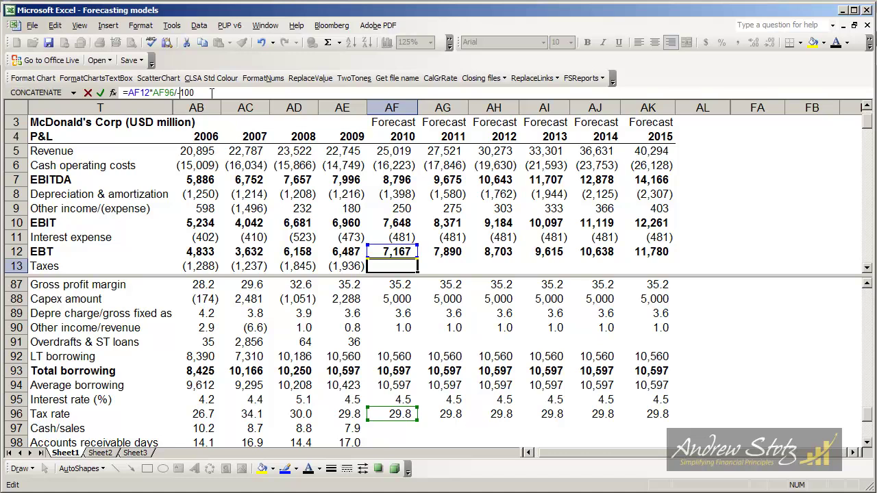
pyautogui.press('Return')
pyautogui.press('Up')
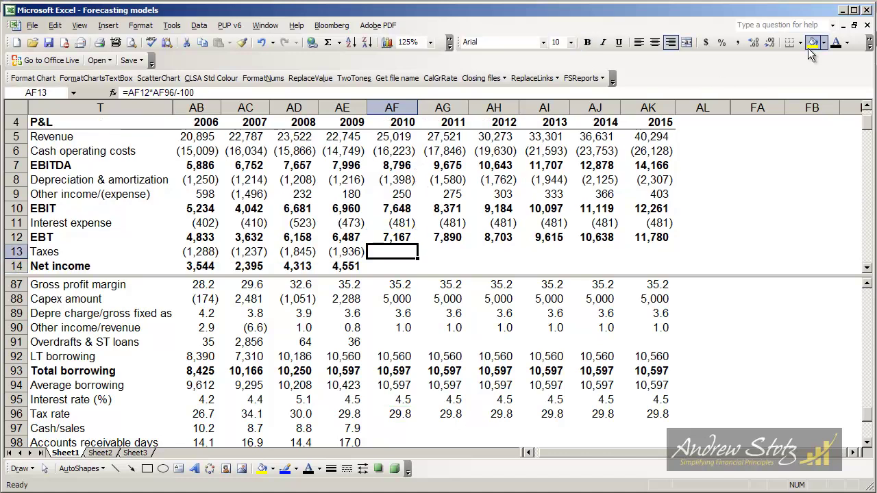
# Step: Copy the taxes formula into 2011–2015, giving up to (3,516)
pyautogui.hotkey('ctrl', 'c')
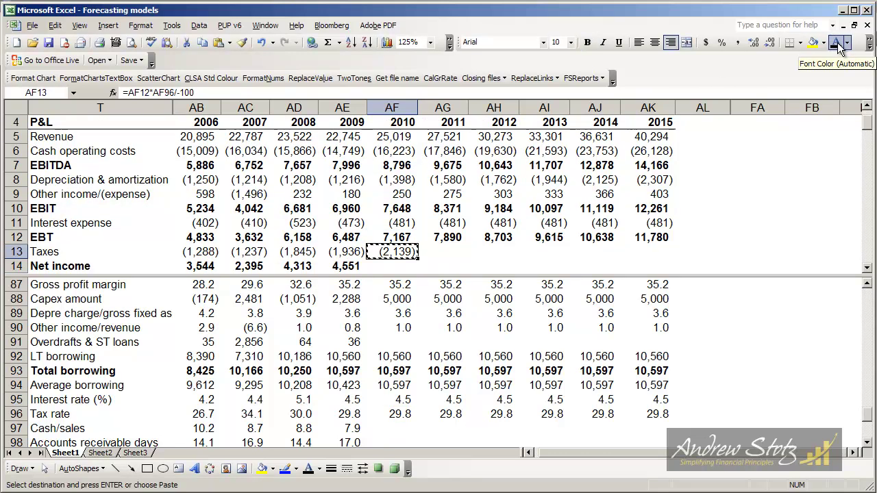
pyautogui.press('Right')
pyautogui.hotkey('shift', 'Right')
pyautogui.hotkey('shift', 'Right')
pyautogui.hotkey('shift', 'Right')
pyautogui.hotkey('shift', 'Right')
pyautogui.hotkey('ctrl', 'v')
pyautogui.press('Escape')
pyautogui.press('Left')
# Step: Fill net income (=AF12+AF13) across 2010–2015 in black, showing 5,028 to 8,264
pyautogui.press('Down')
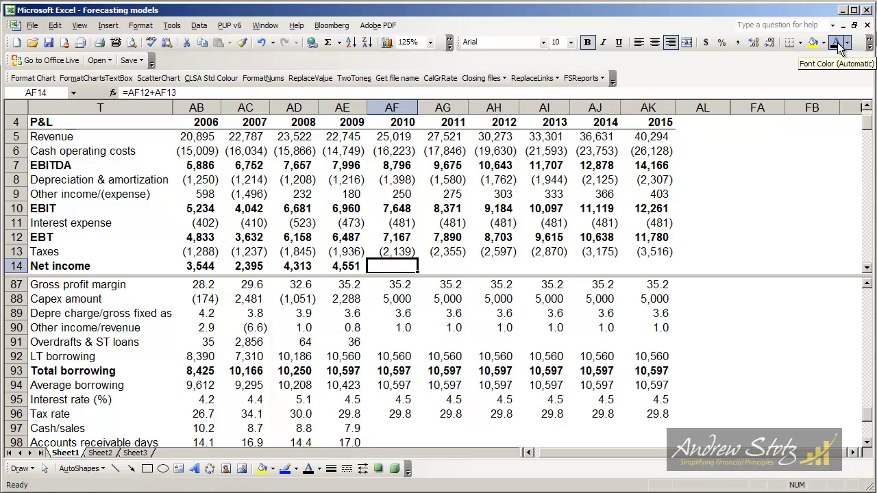
pyautogui.hotkey('shift', 'Right')
pyautogui.hotkey('shift', 'Right')
pyautogui.hotkey('shift', 'Right')
pyautogui.hotkey('shift', 'Right')
pyautogui.hotkey('shift', 'Right')
pyautogui.hotkey('ctrl', 'r')
pyautogui.click(837, 44)
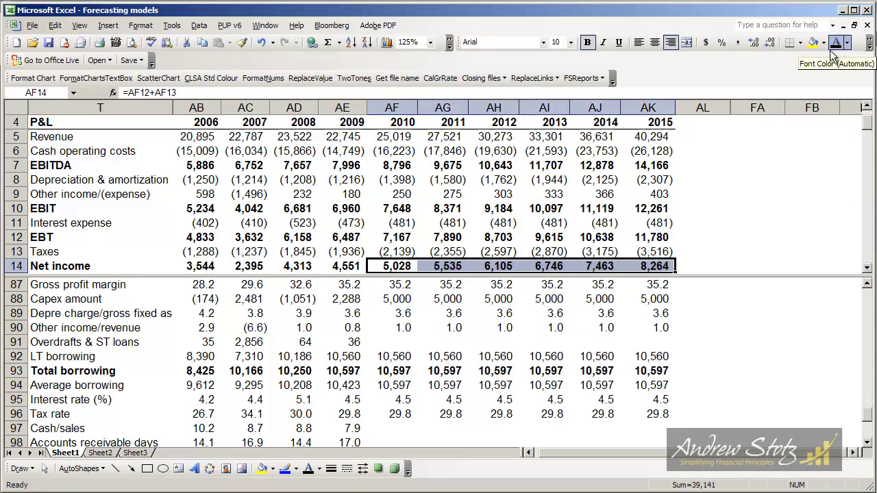